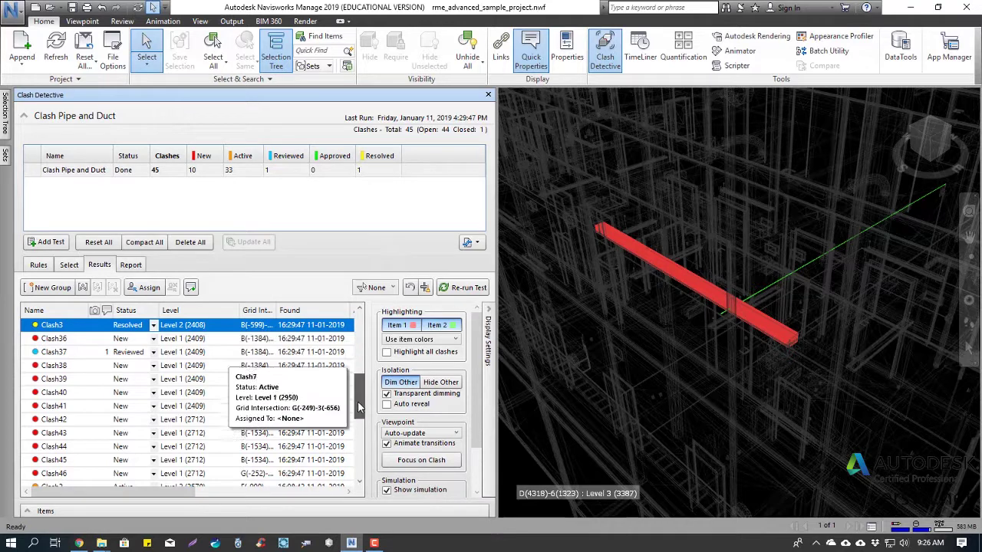
Zoom to Clash35, then extend the selection to include Clash25 through Clash35.
left_click_drag(364, 458, 230, 226)
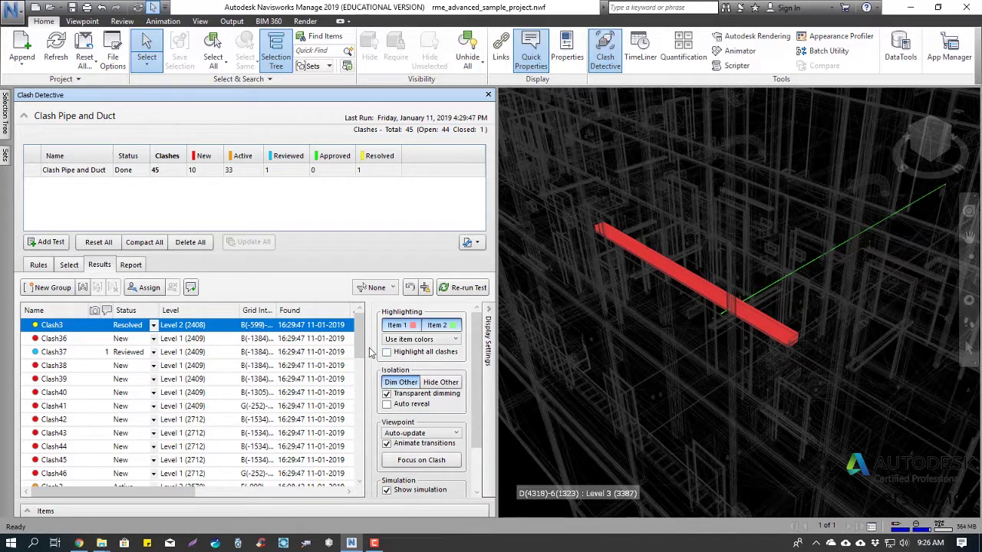
left_click_drag(366, 345, 362, 477)
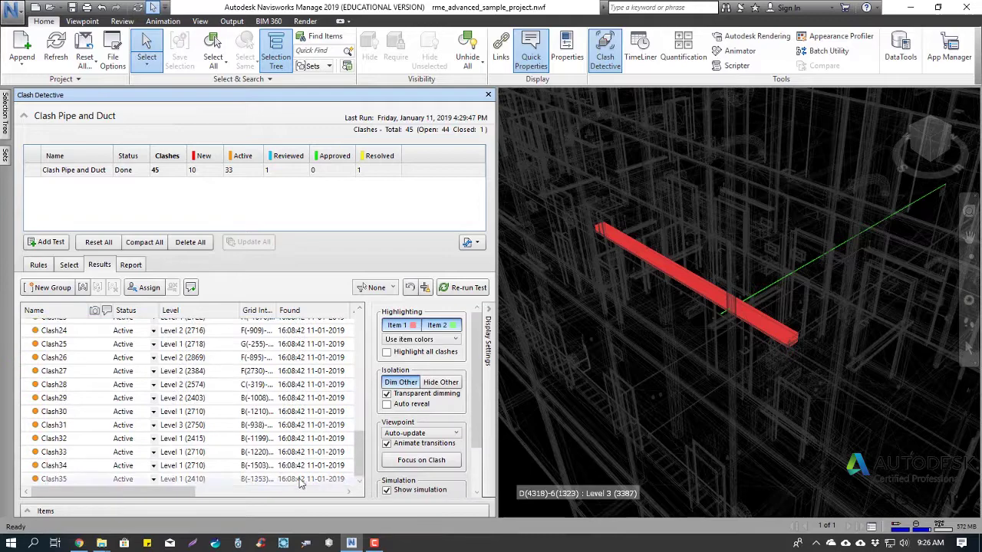
left_click(52, 480)
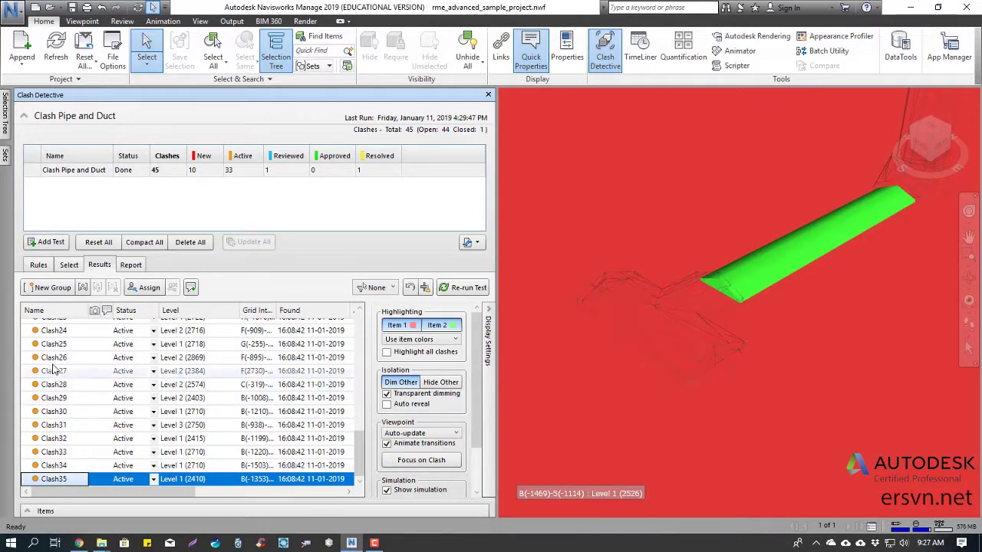
left_click(54, 344, "shift")
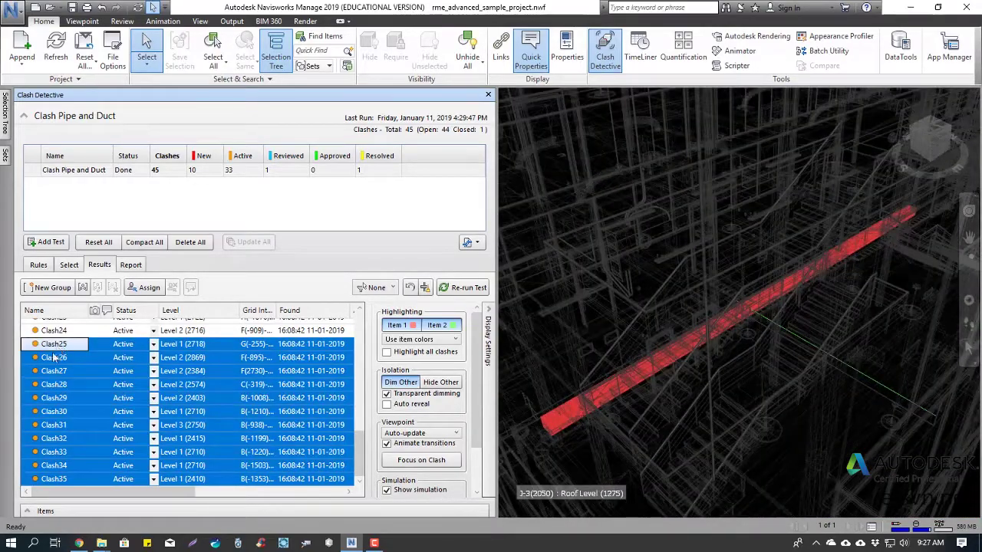
Undo the stray empty group, then combine Clash25–Clash35 into one New Group.
left_click(54, 290)
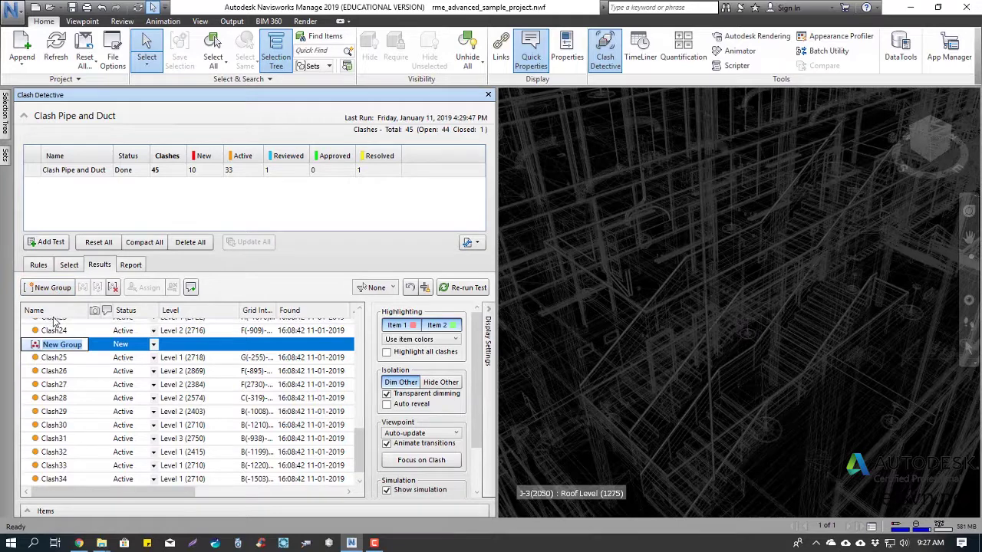
left_click_drag(53, 385, 71, 378)
key("ctrl+z")
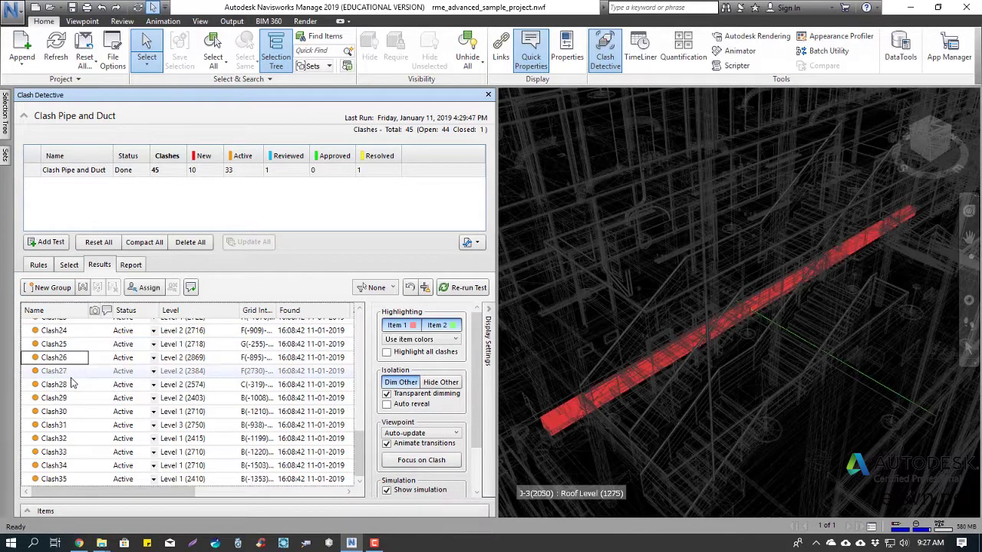
left_click(66, 478, "shift")
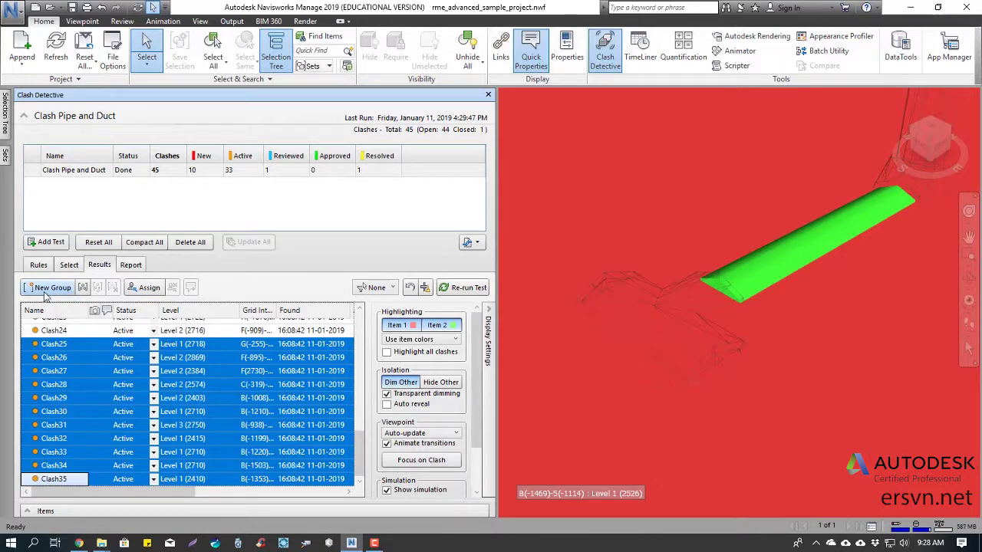
left_click(85, 290)
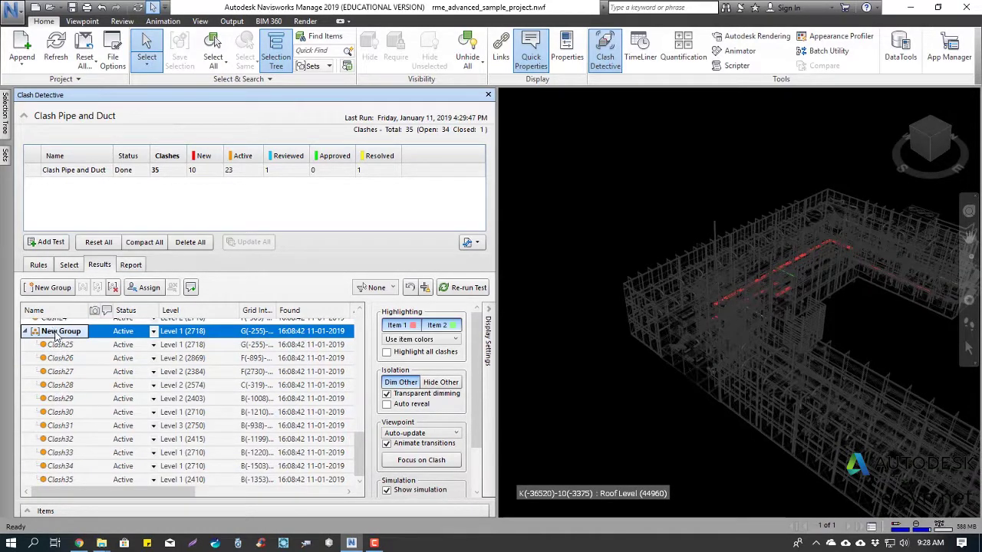
Rename the new clash group to 'Move Pipe...'.
right_click(56, 335)
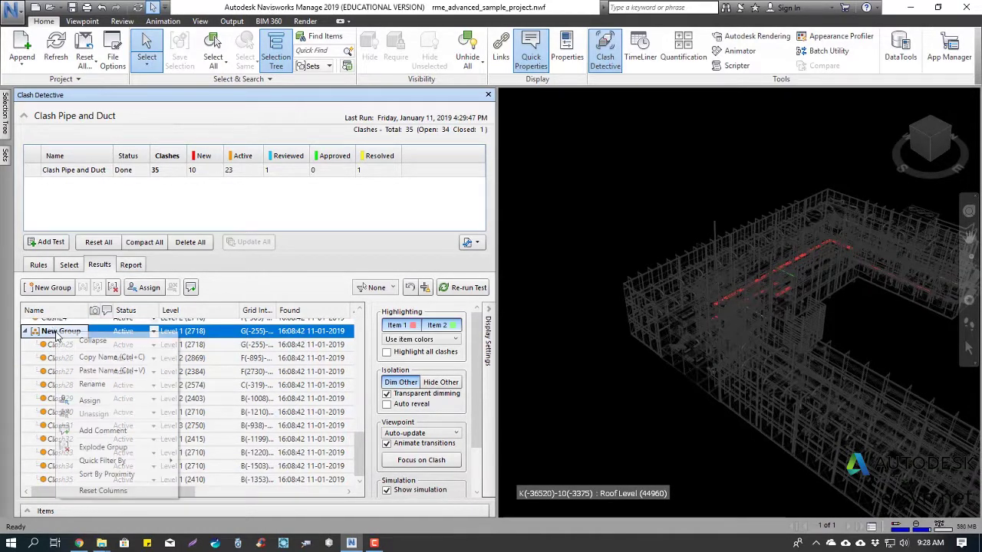
left_click(93, 384)
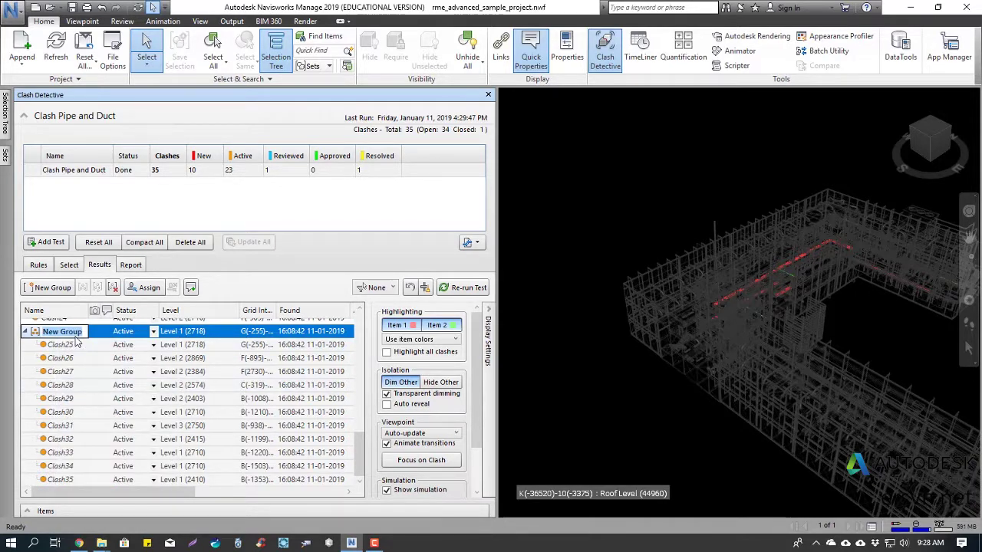
type("Move Pipe...")
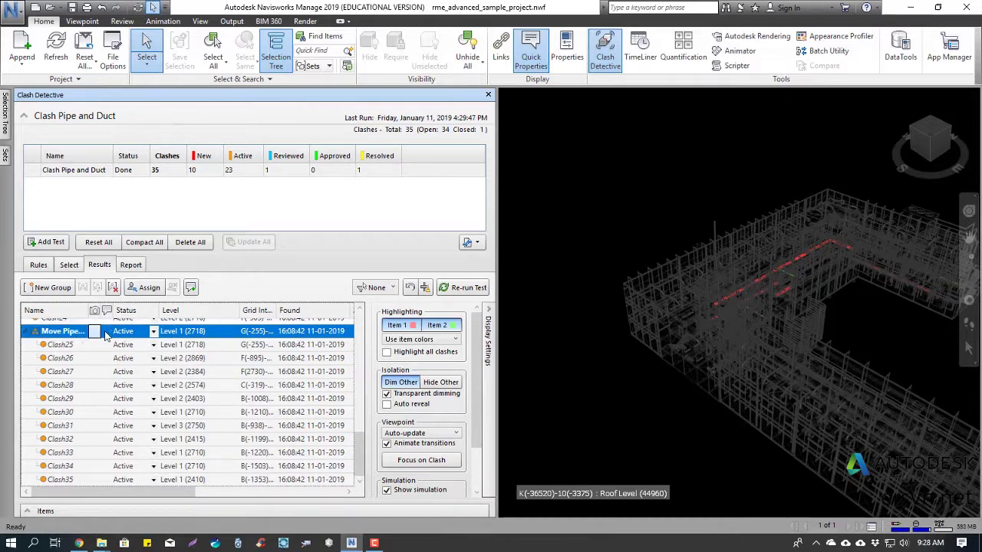
key("Return")
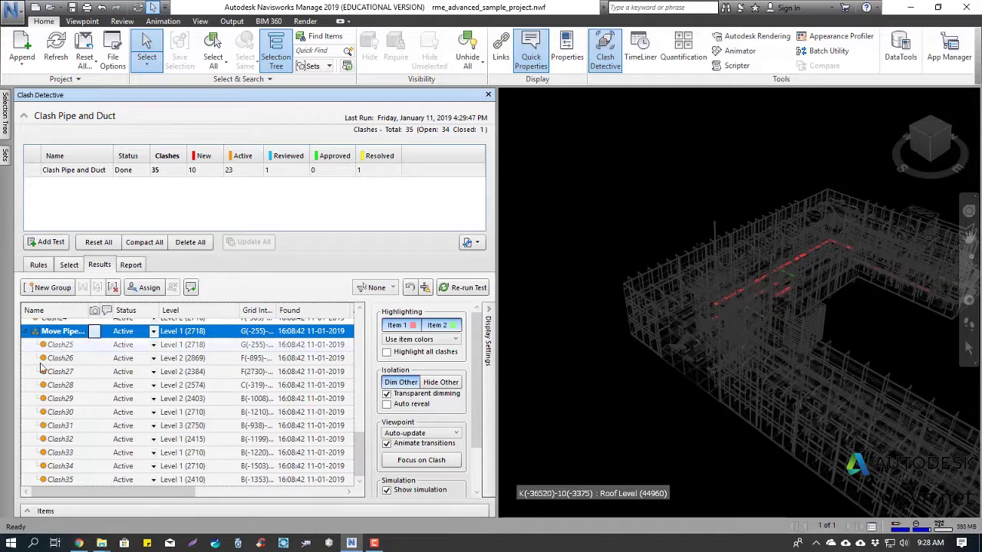
Collapse and re-expand the Move Pipe... group and scroll through its clashes.
left_click(24, 332)
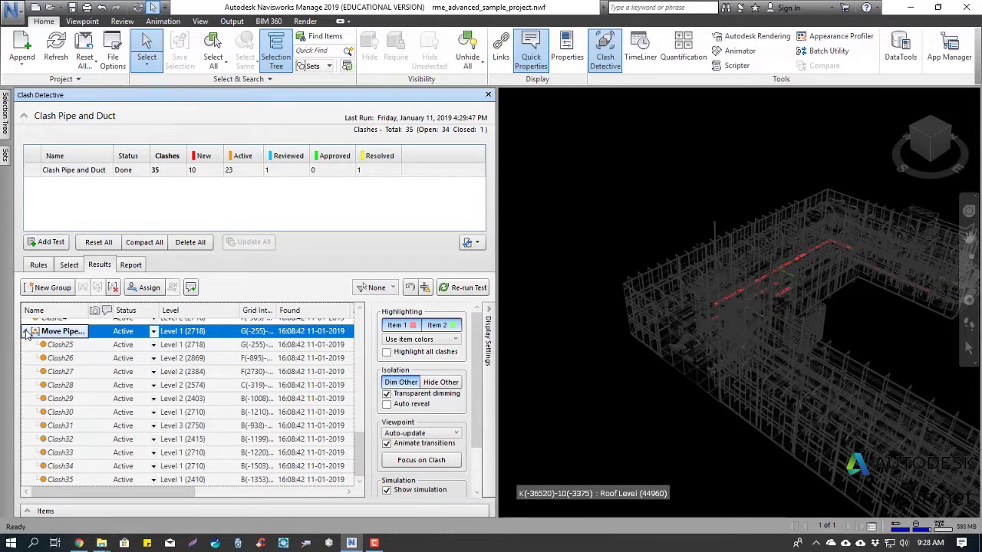
left_click(26, 333)
left_click(25, 477)
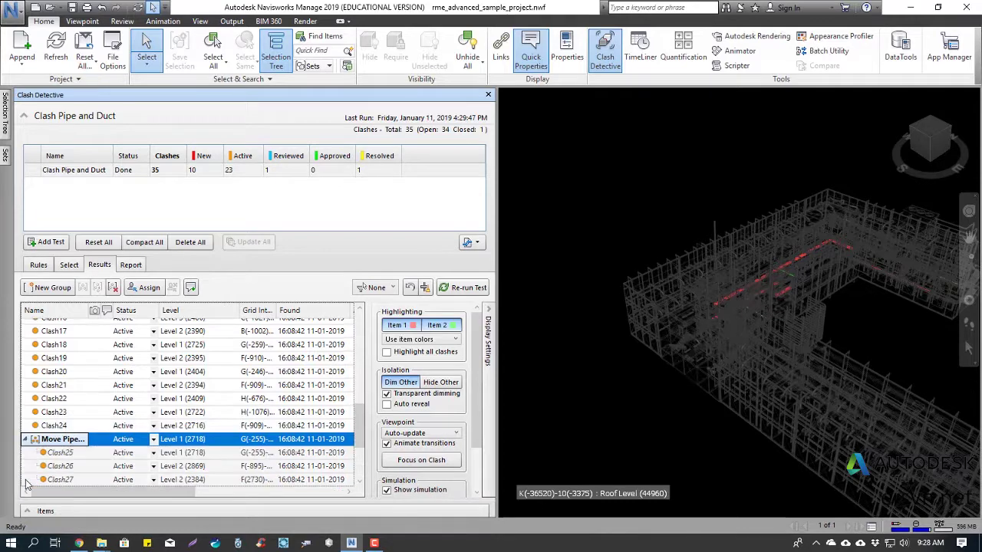
scroll(76, 422, "down", 3)
scroll(74, 391, "up", 2)
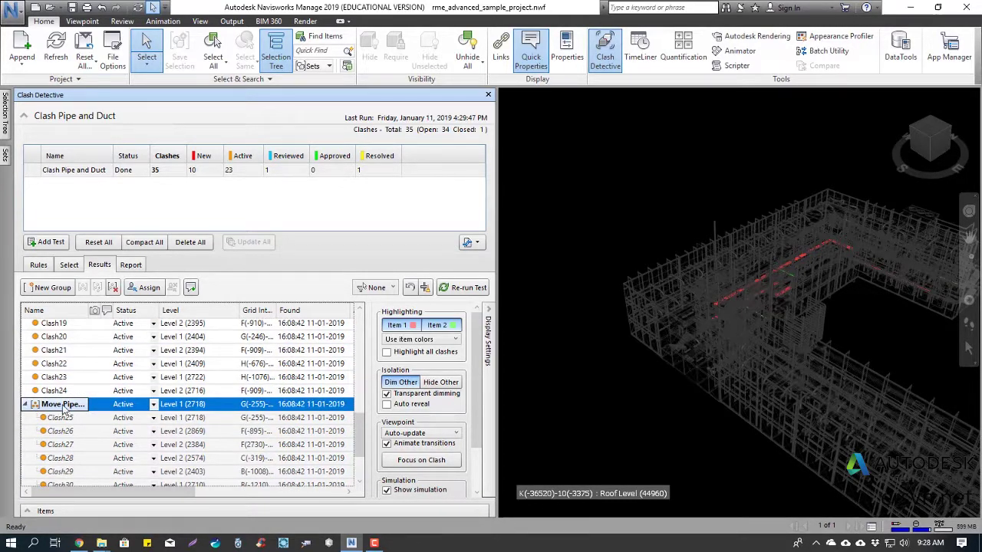
scroll(68, 451, "down", 2)
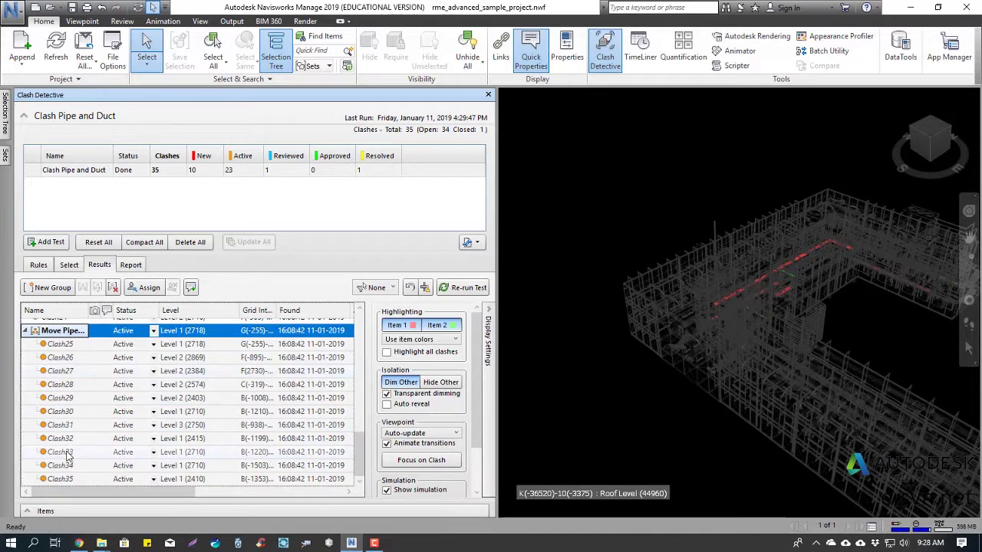
scroll(69, 457, "up", 4)
scroll(77, 399, "down", 4)
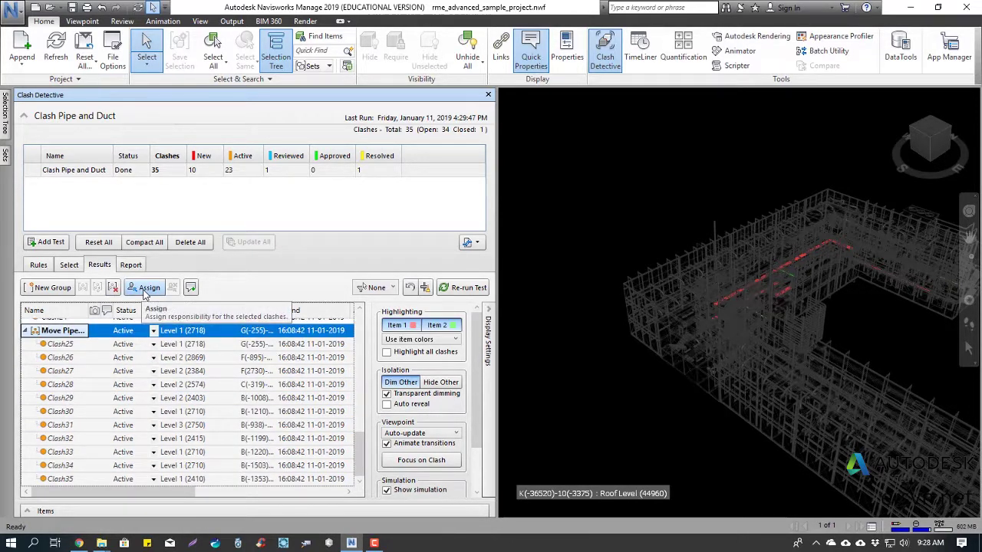
Assign the Move Pipe group's clashes to the MEP team member.
left_click(144, 290)
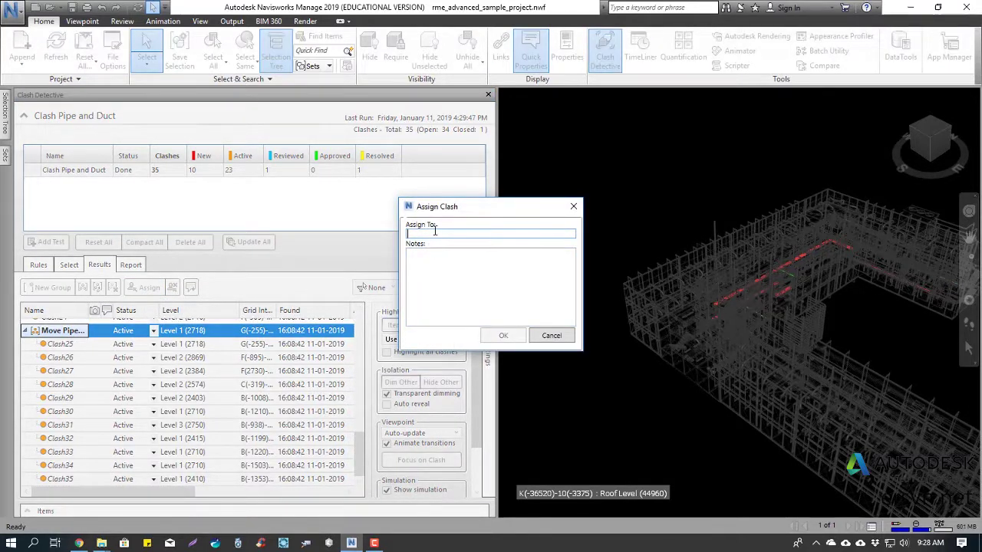
type("Persion MEP")
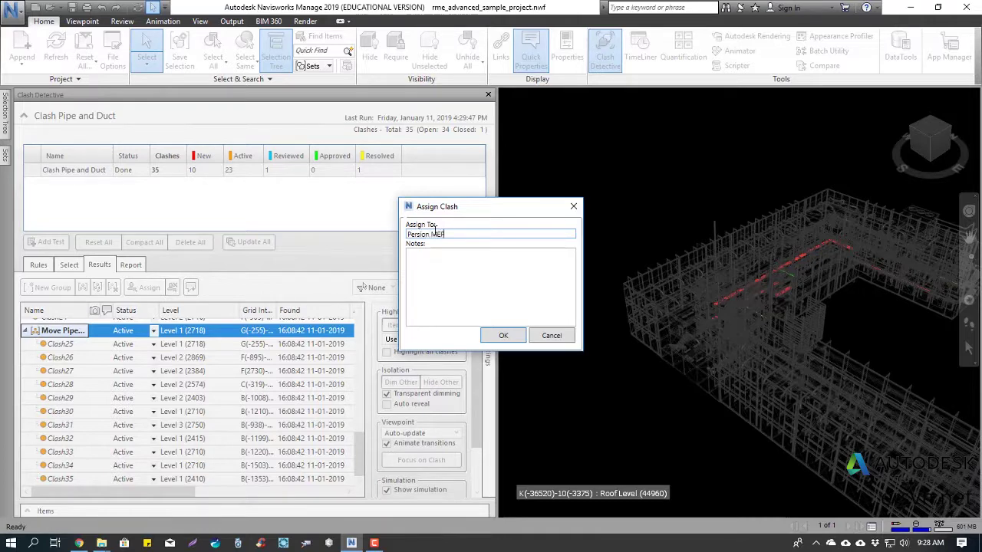
left_click(503, 335)
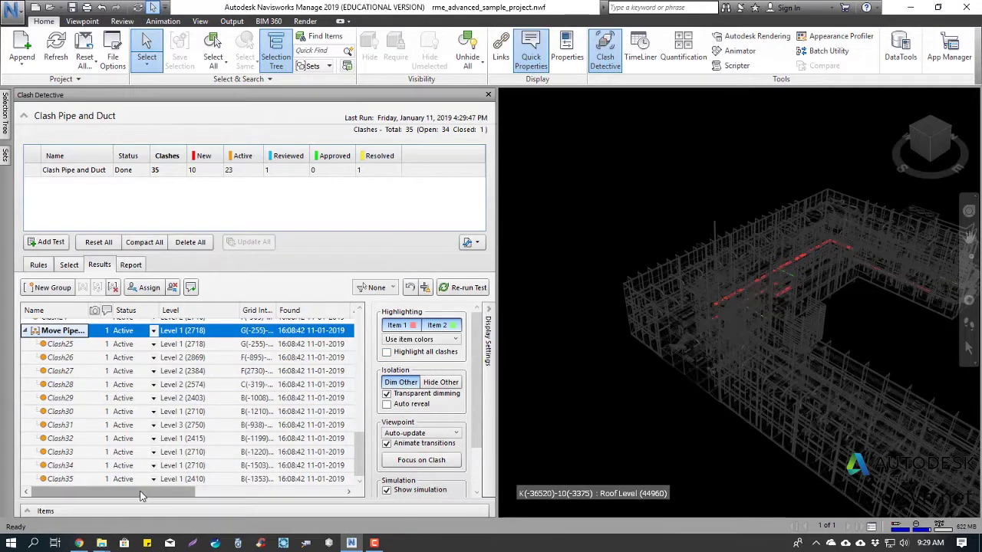
Narrow Approved and widen Assigned To to check assignees, then collapse Move Pipe.
left_click_drag(140, 496, 332, 493)
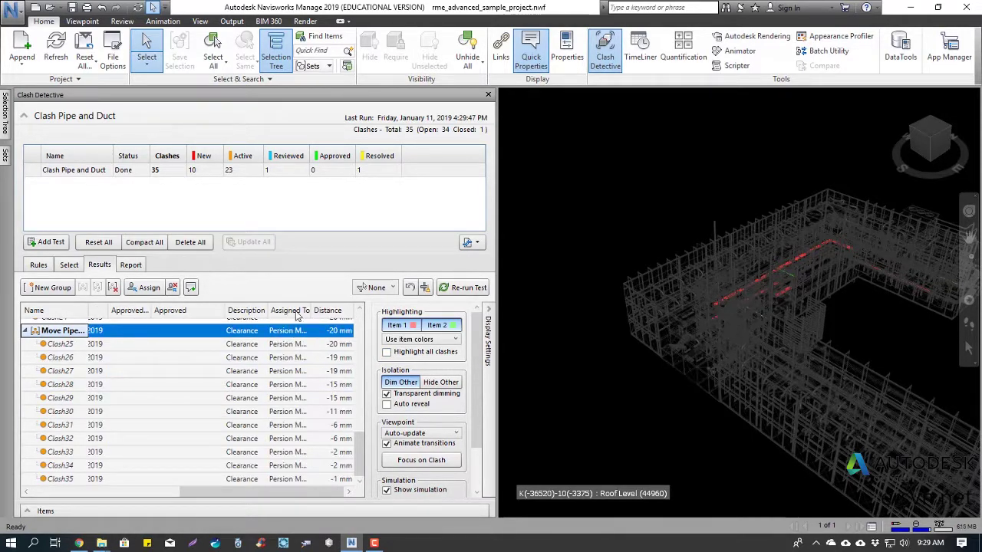
left_click_drag(227, 310, 189, 310)
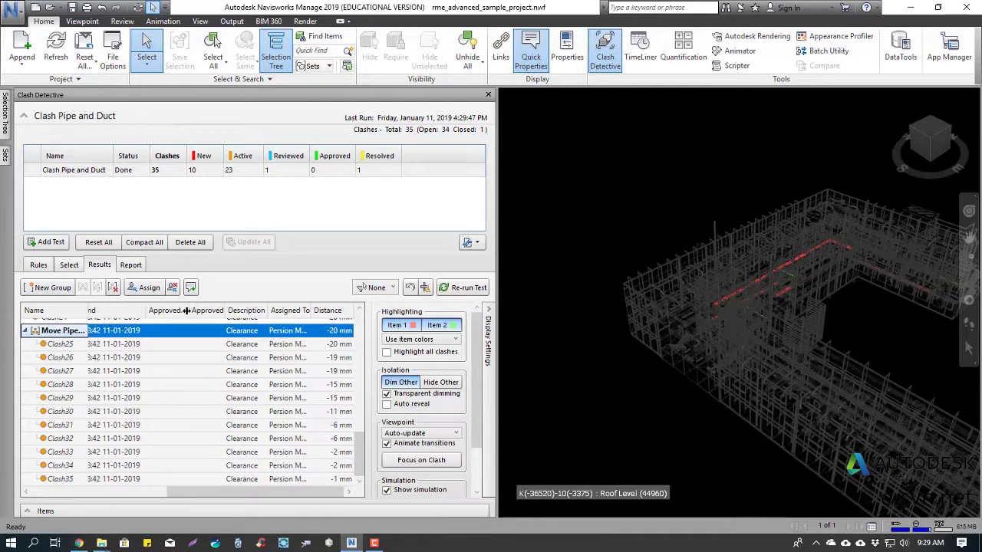
left_click_drag(312, 311, 338, 321)
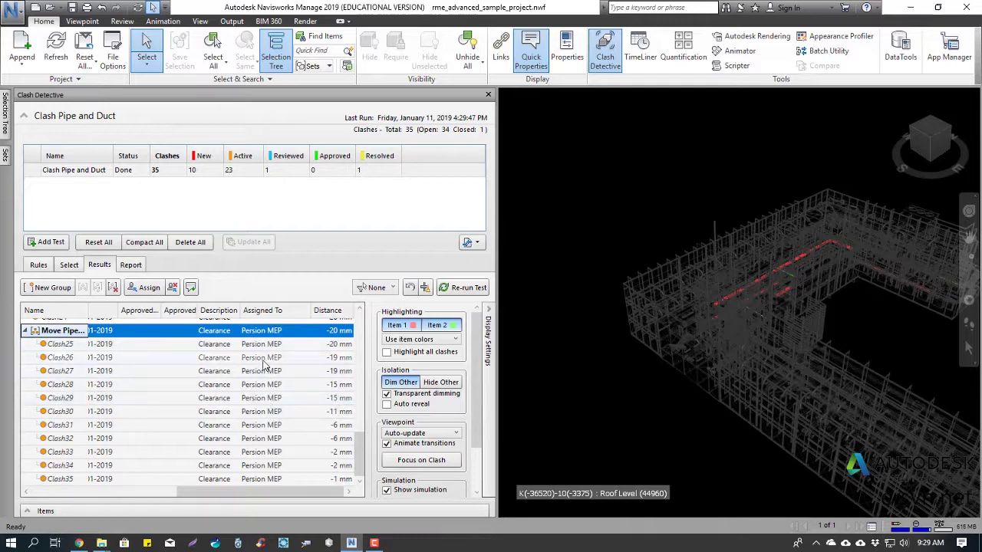
left_click_drag(230, 491, 73, 481)
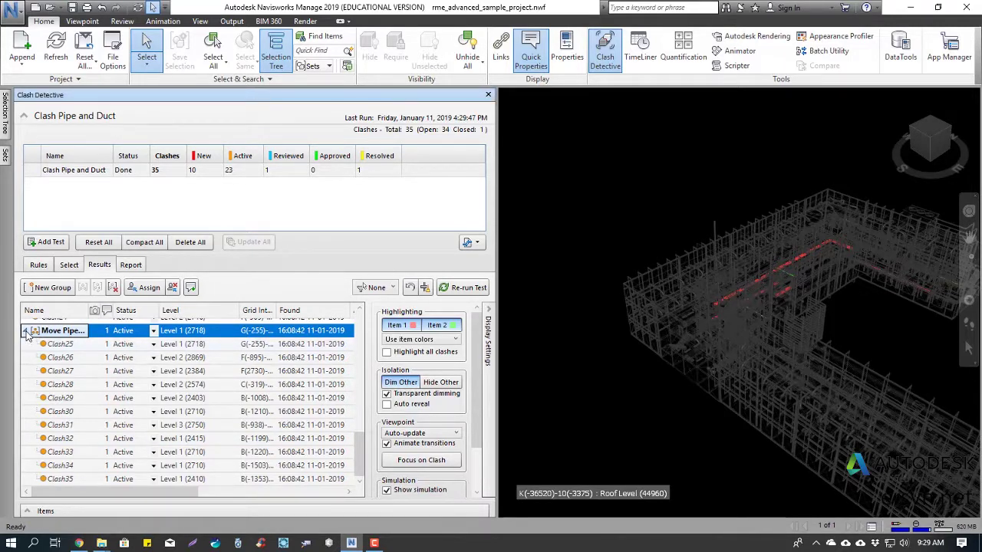
left_click(24, 331)
scroll(68, 456, "up", 2)
scroll(68, 456, "down", 2)
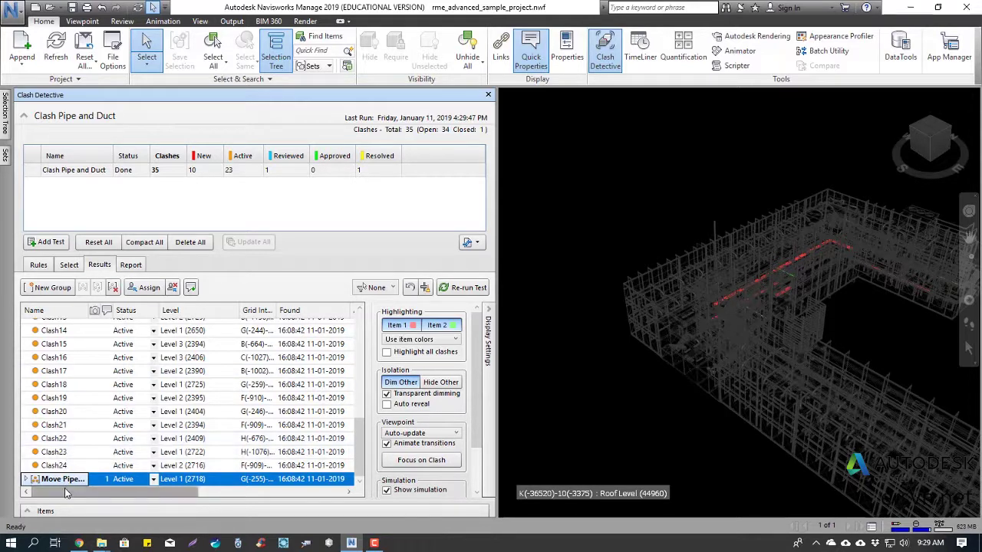
left_click(154, 479)
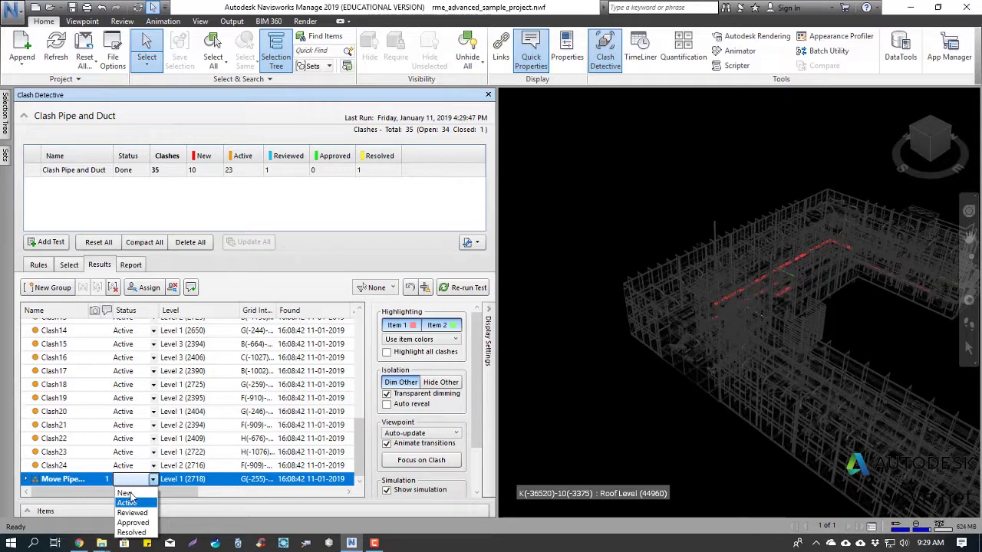
left_click(75, 482)
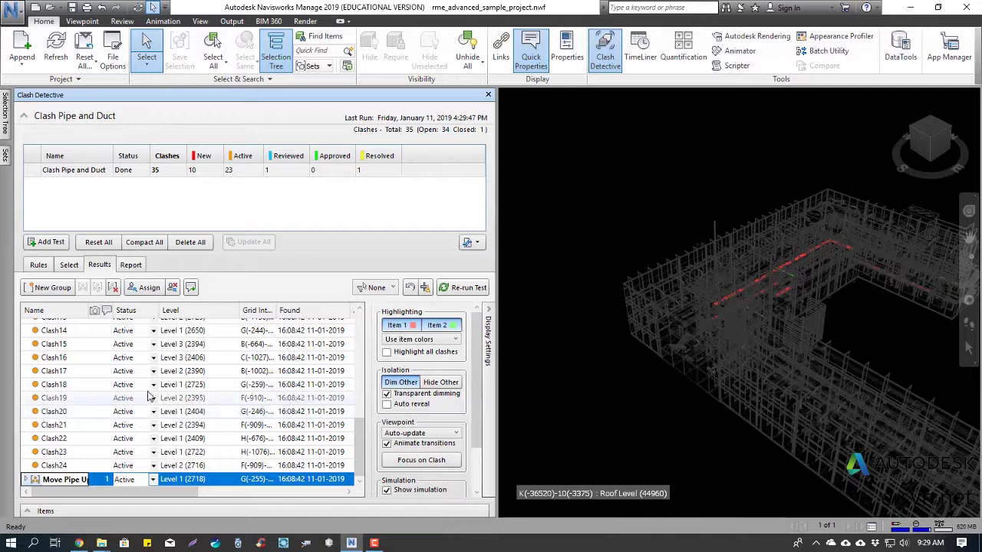
Create a new empty clash group and move Clash24 into it.
left_click(44, 295)
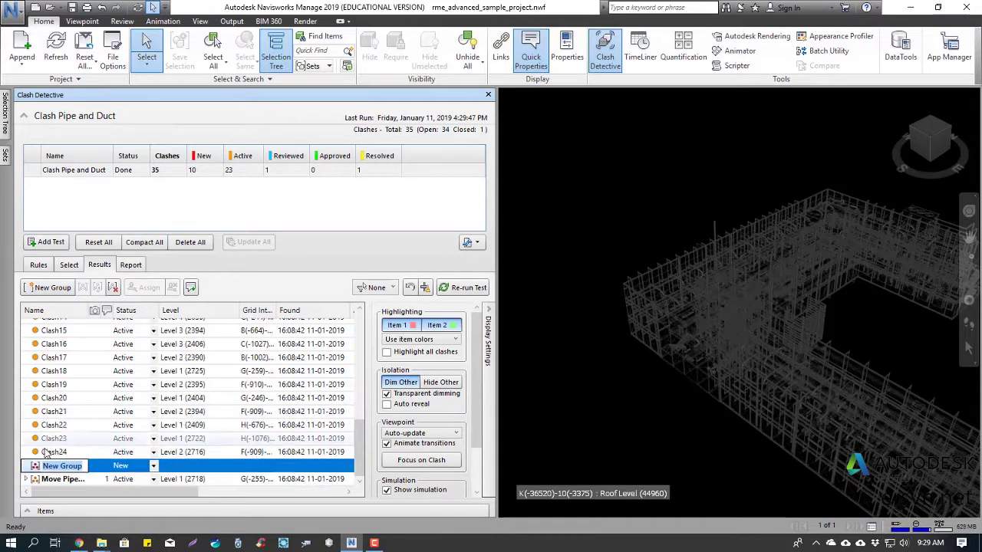
left_click(50, 454)
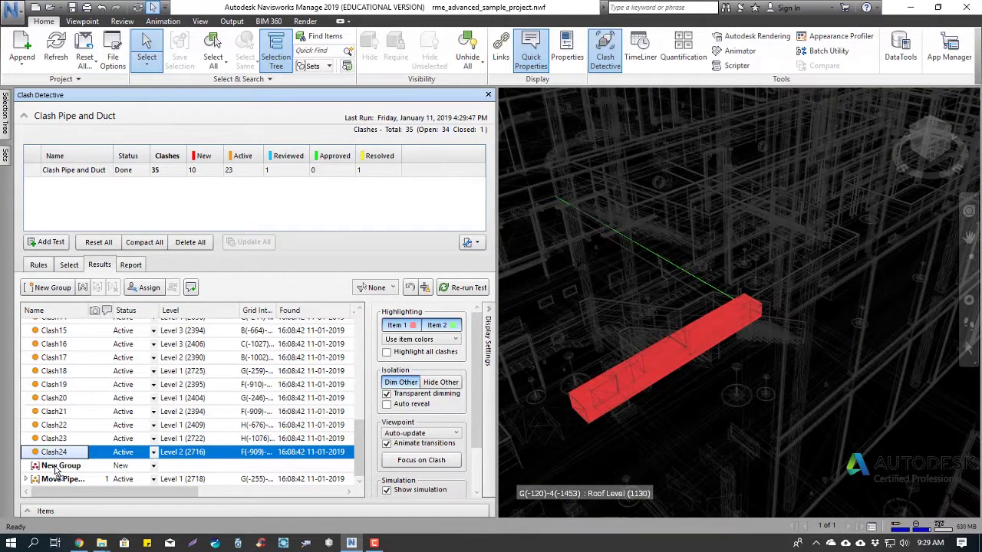
left_click_drag(50, 454, 59, 468)
left_click(26, 465)
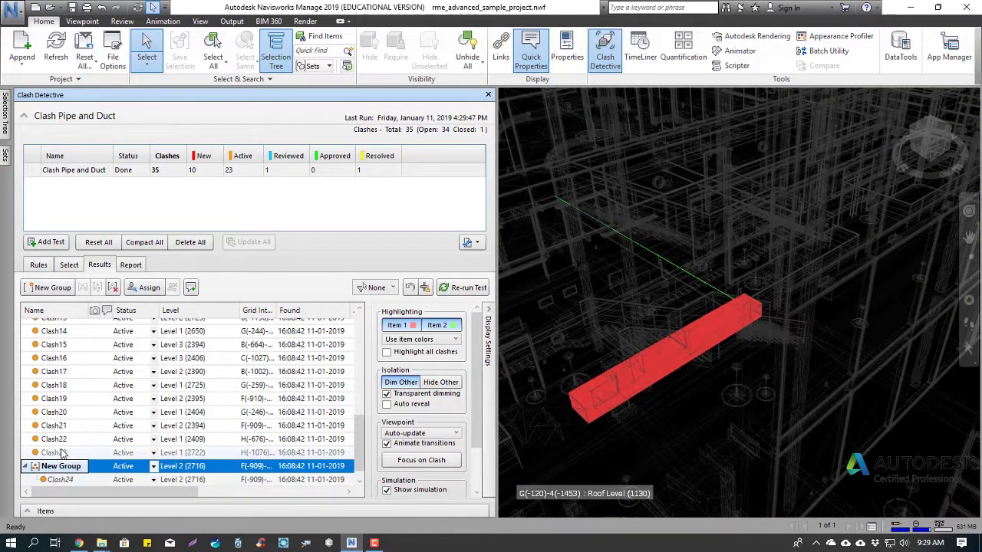
left_click(26, 465)
left_click(53, 438)
left_click_drag(54, 442, 62, 459)
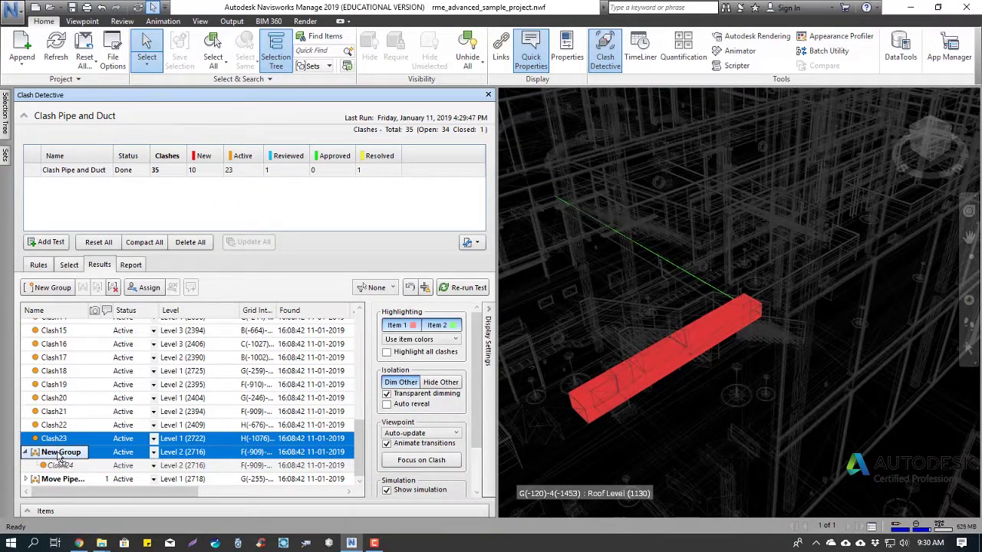
left_click(26, 453)
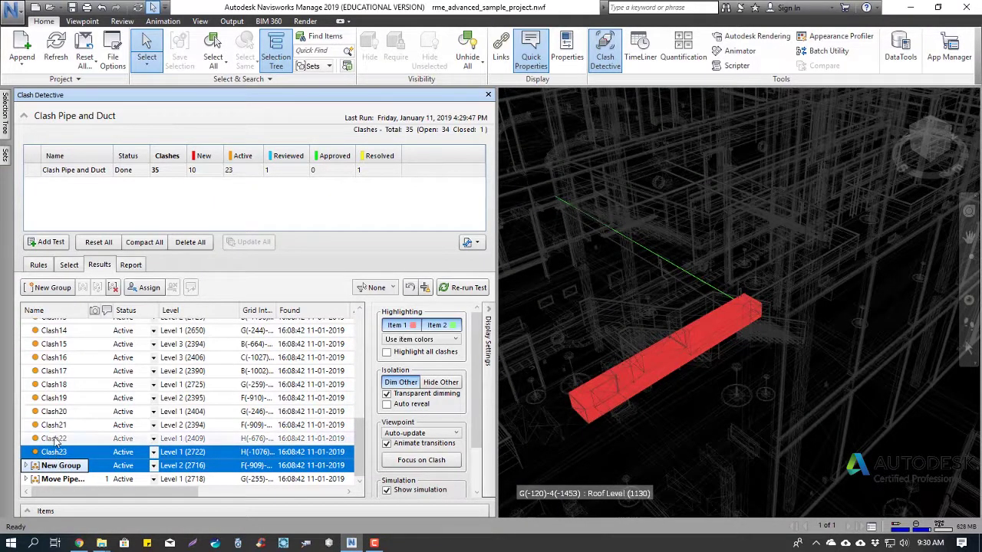
Move Clash22 and Clash23 into the New Group and expand it to show all three.
left_click(46, 440)
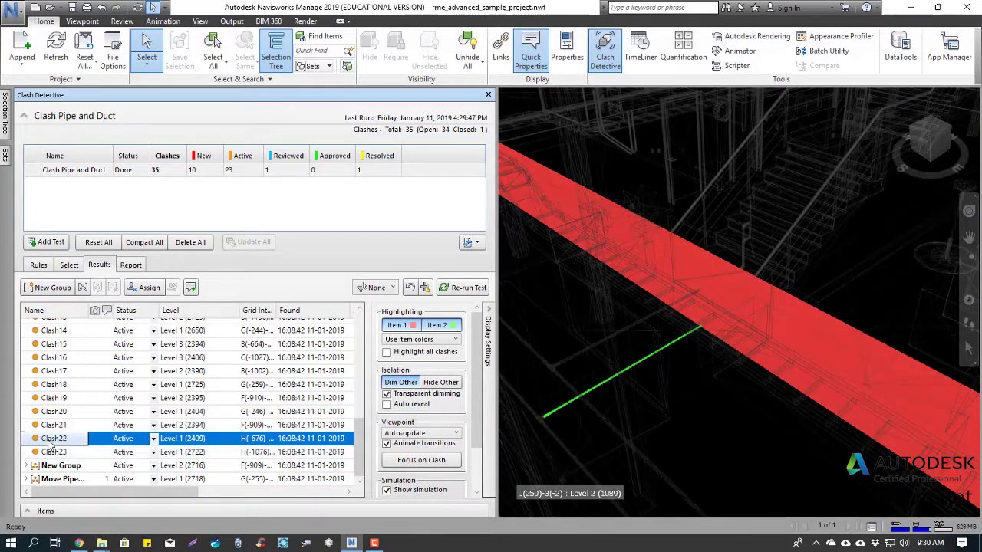
left_click_drag(65, 474, 61, 466)
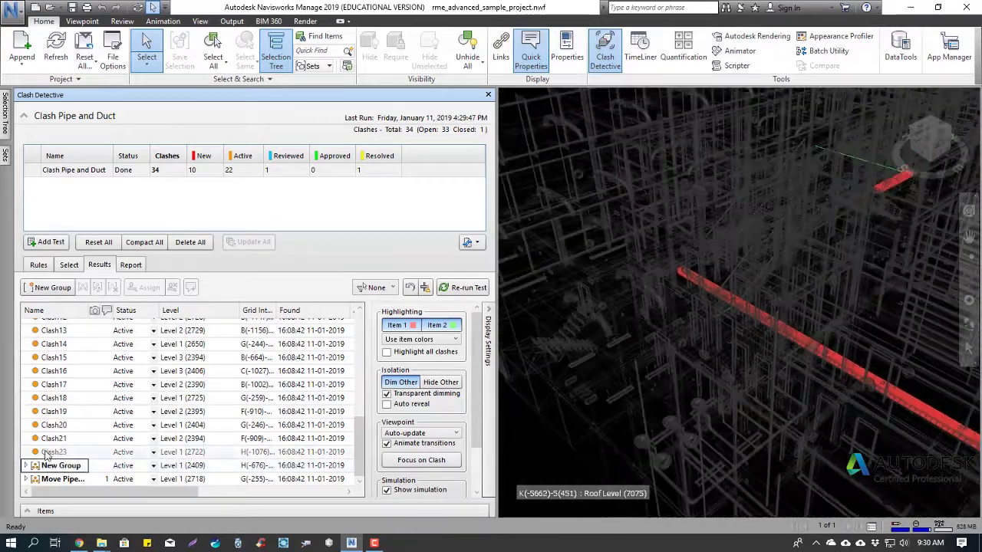
left_click(32, 453)
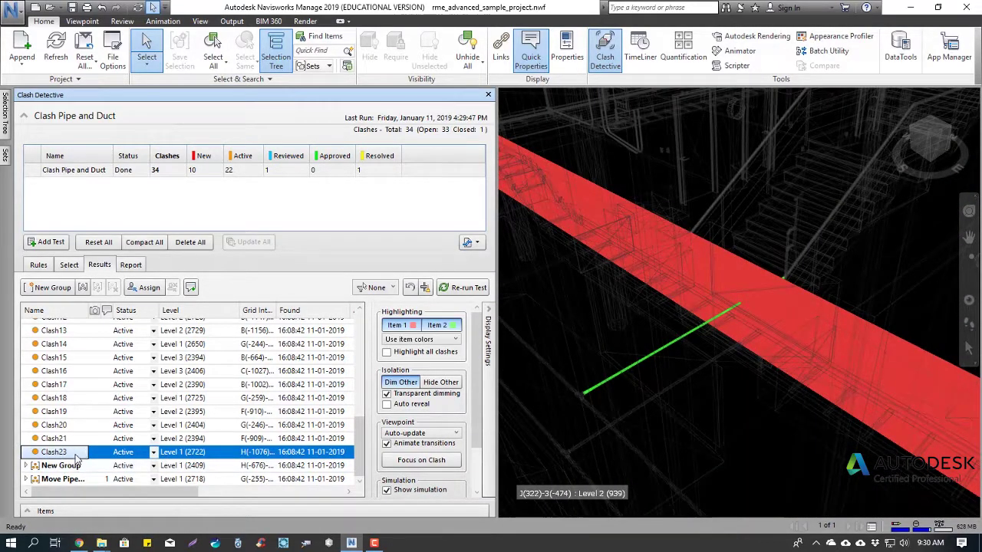
left_click_drag(76, 454, 77, 467)
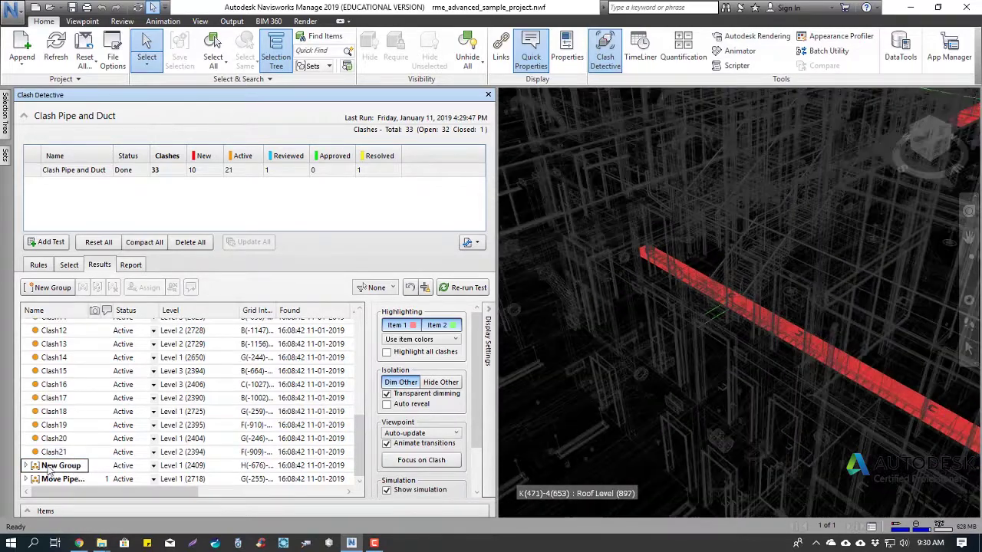
left_click(26, 466)
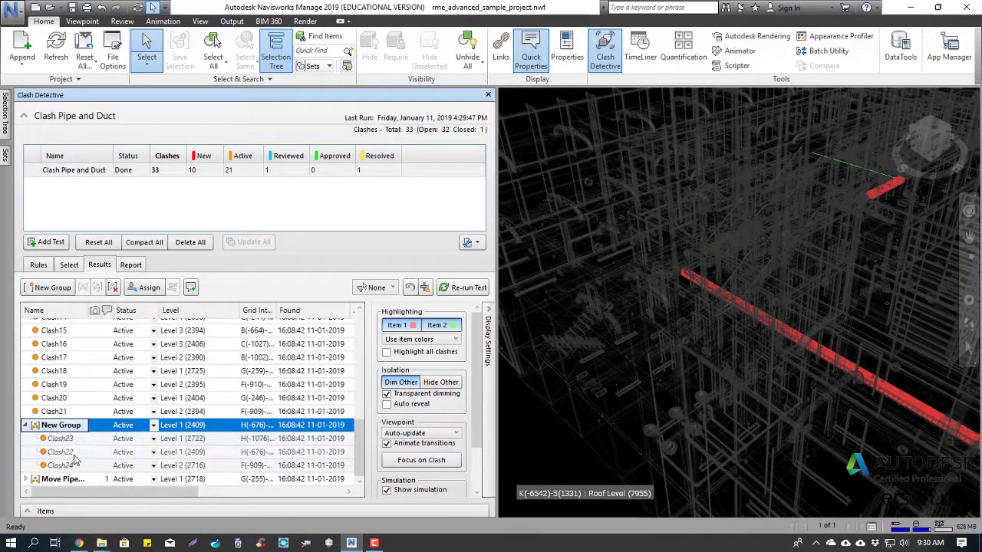